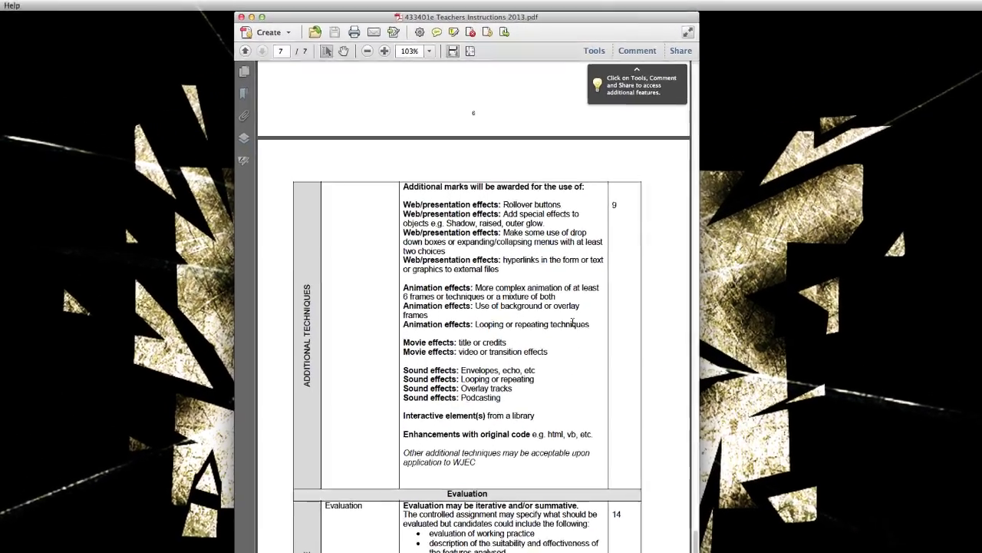
Scroll up from page 7 to the top of page 6's animation requirements table
scroll(566, 294, "up", 10)
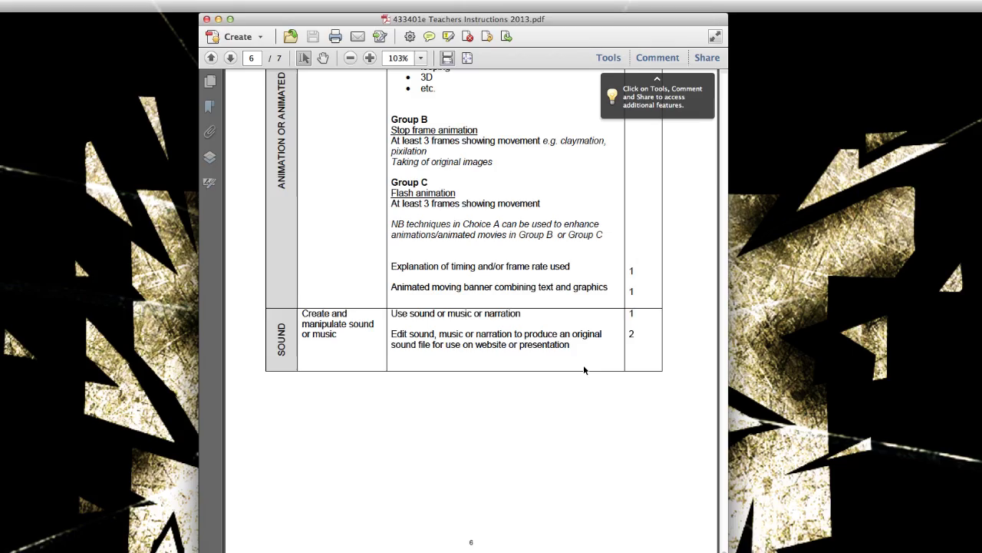
scroll(586, 378, "up", 3)
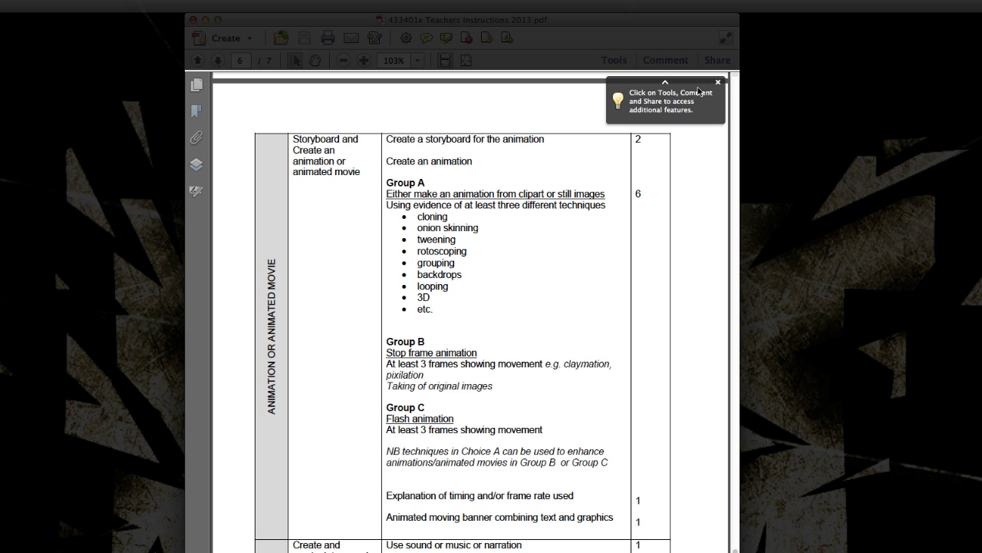
Dismiss the Tools/Comment/Share tips bubble over the PDF
left_click(718, 82)
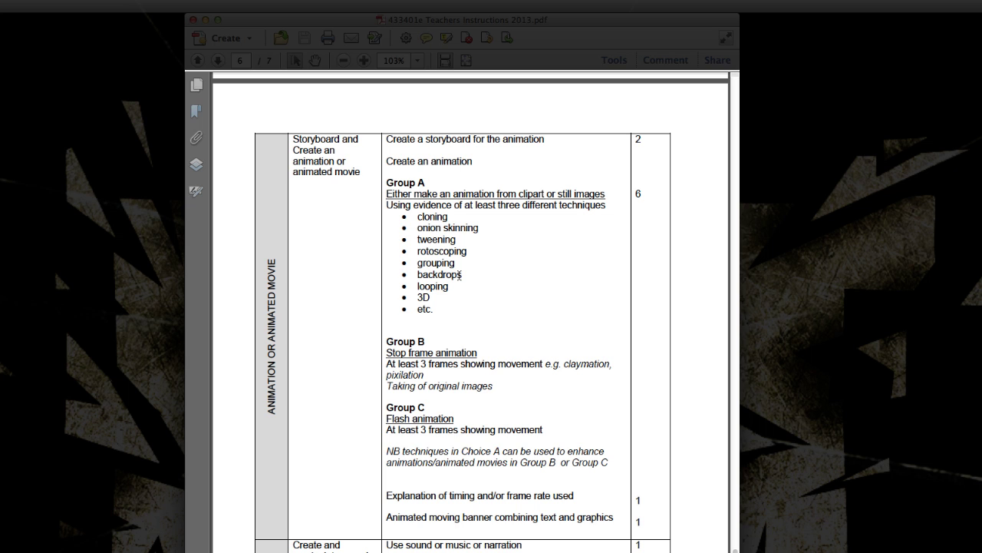
Scroll down to page 7's Additional Techniques marks, then back up to page 6's Animation section
scroll(455, 310, "down", 15)
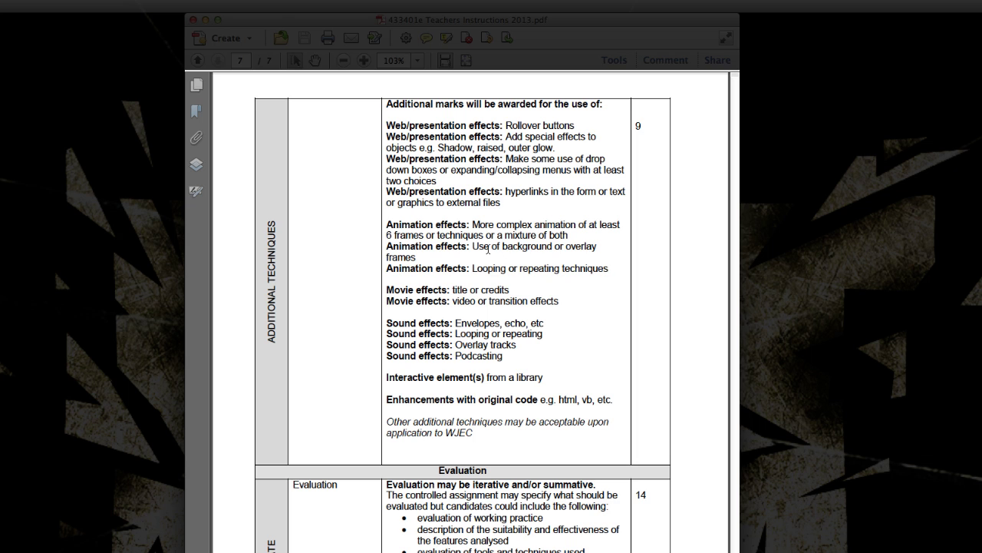
scroll(489, 249, "up", 10)
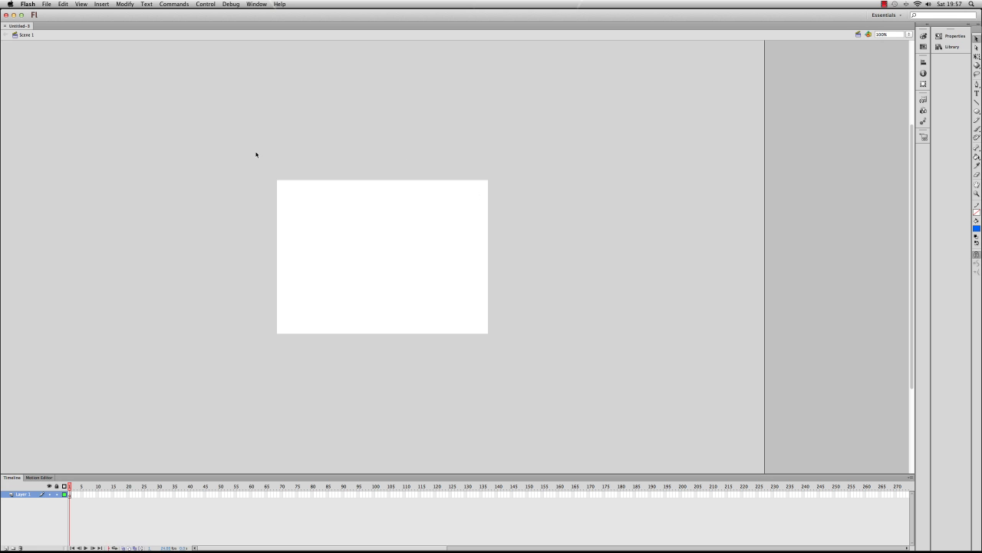
left_click_drag(260, 165, 502, 344)
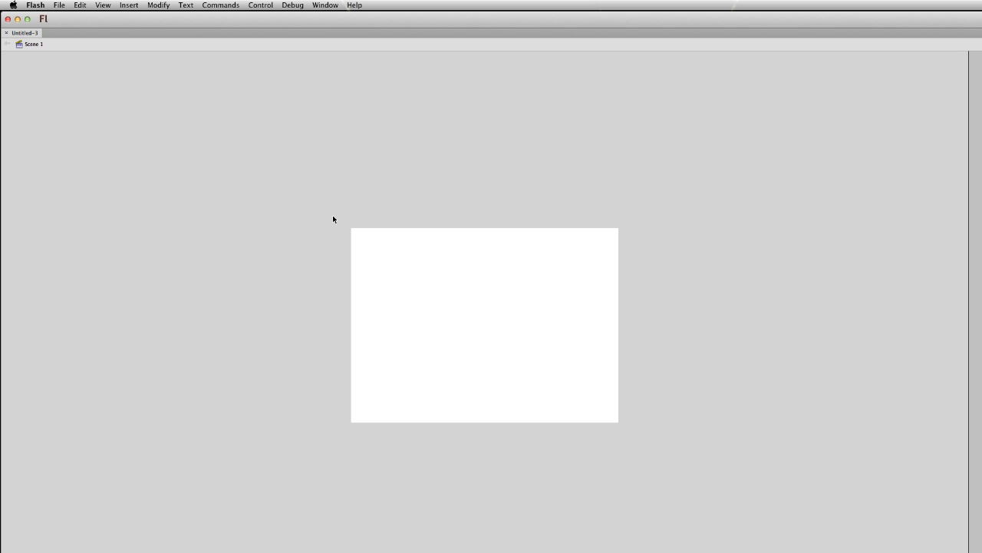
left_click_drag(332, 218, 639, 430)
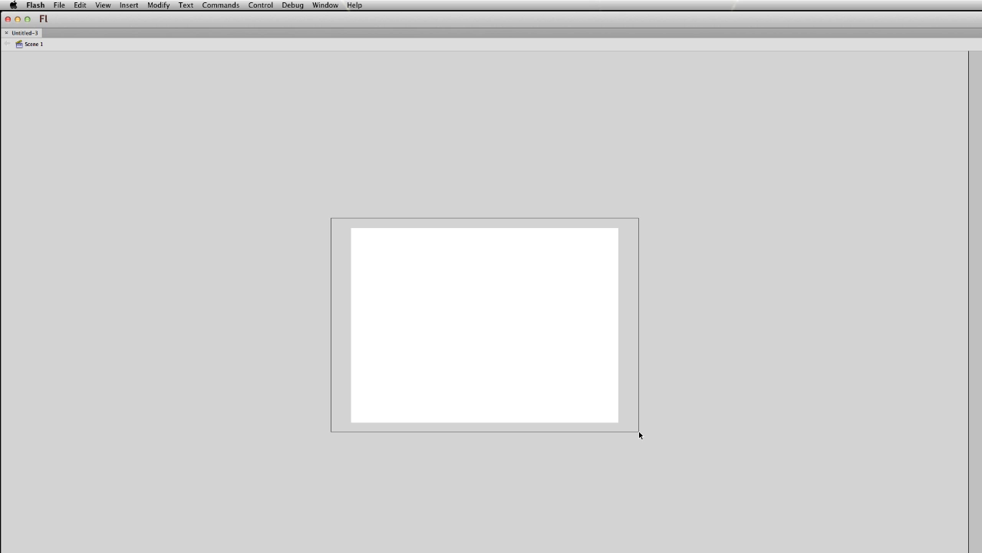
left_click_drag(639, 431, 638, 430)
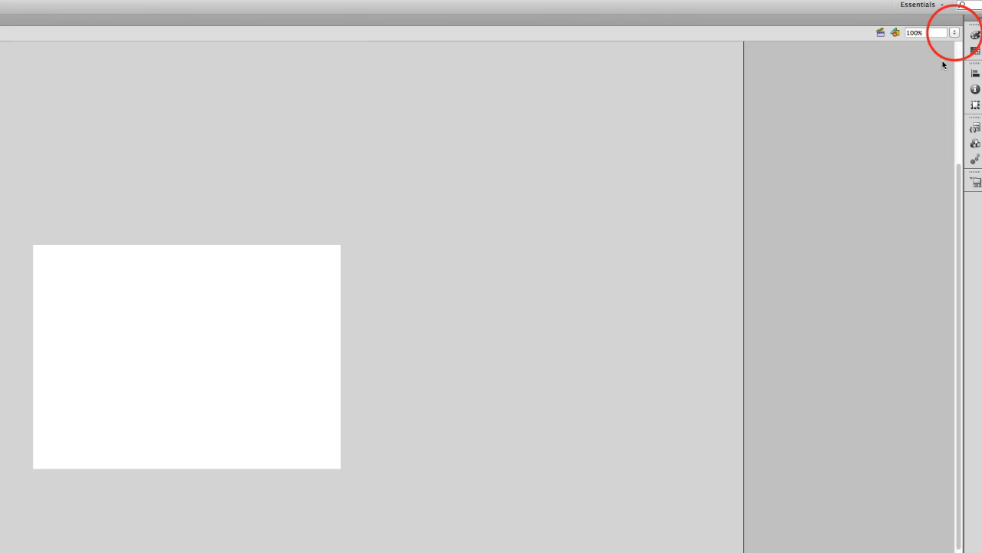
left_click(938, 34)
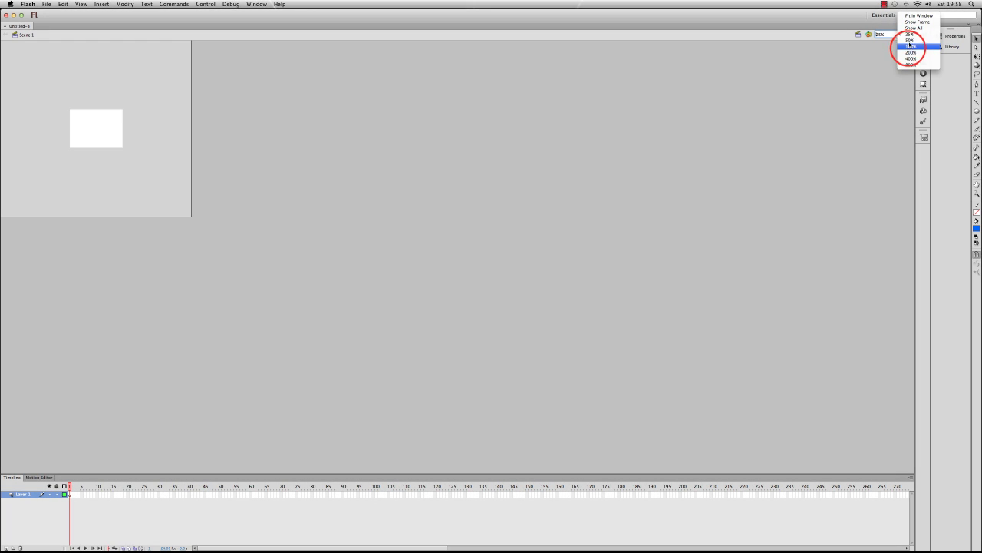
left_click(910, 48)
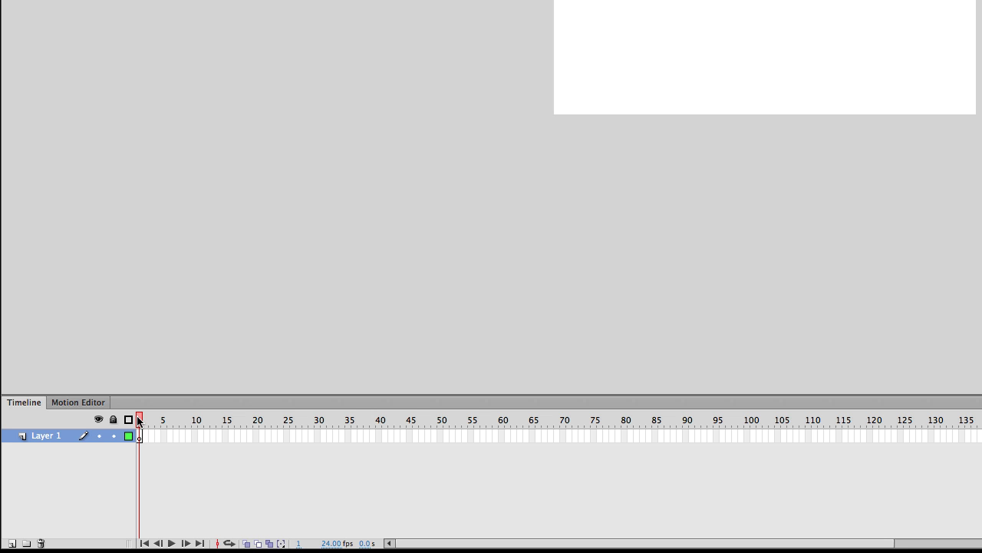
left_click_drag(139, 435, 163, 435)
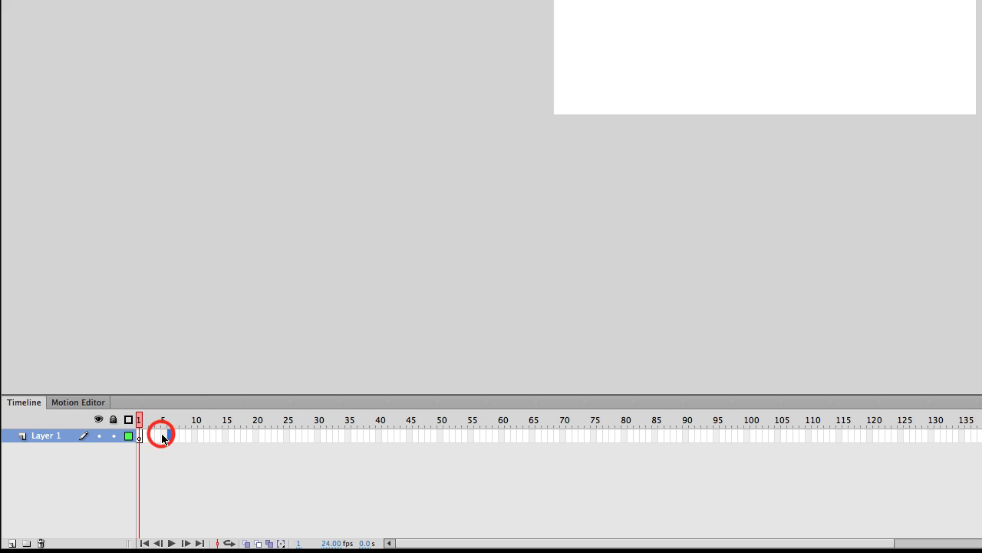
left_click(195, 435)
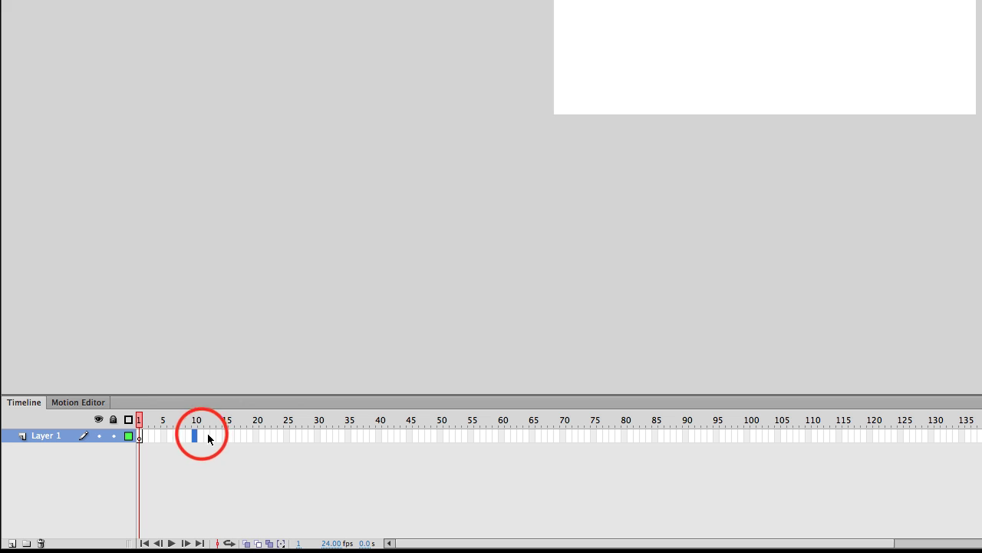
left_click(202, 435)
left_click_drag(206, 438, 219, 436)
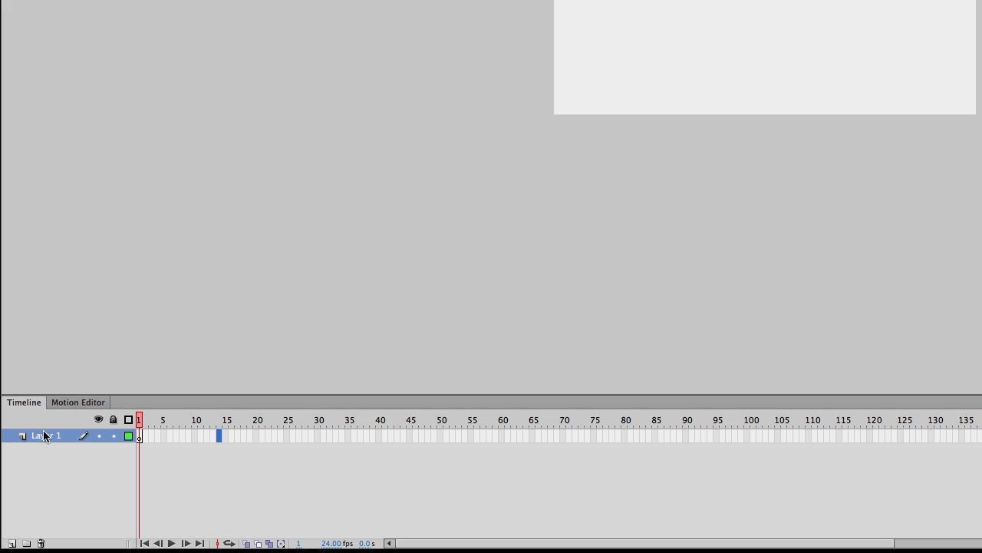
Rename Layer 1 to 'Background'
double_click(44, 438)
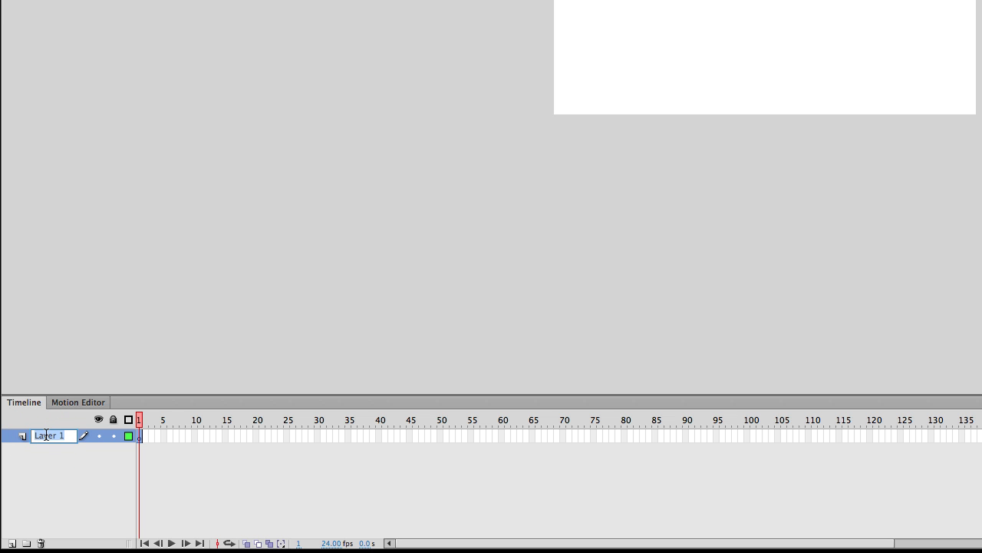
type("Background")
key("Return")
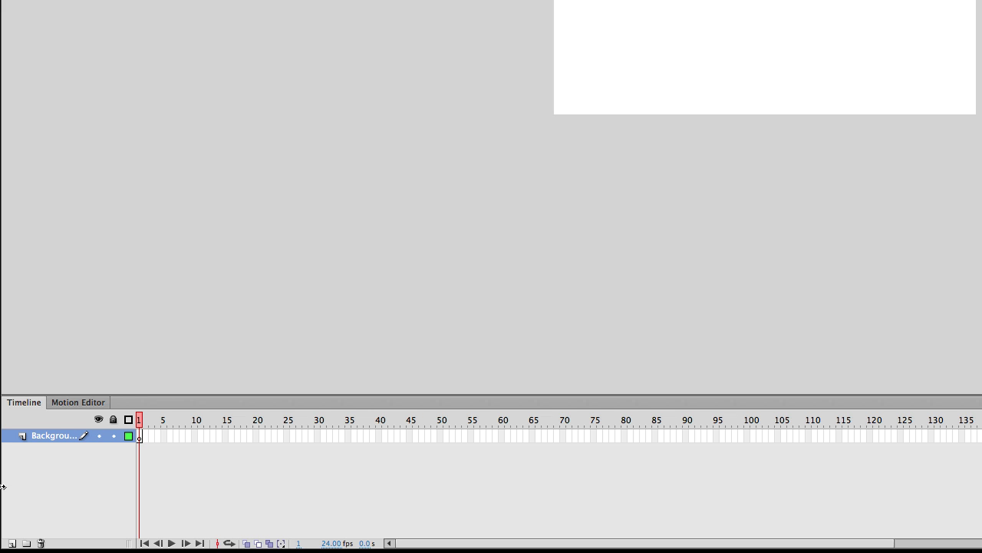
Hide and re-show the Background layer, then lock it against edits
left_click(98, 436)
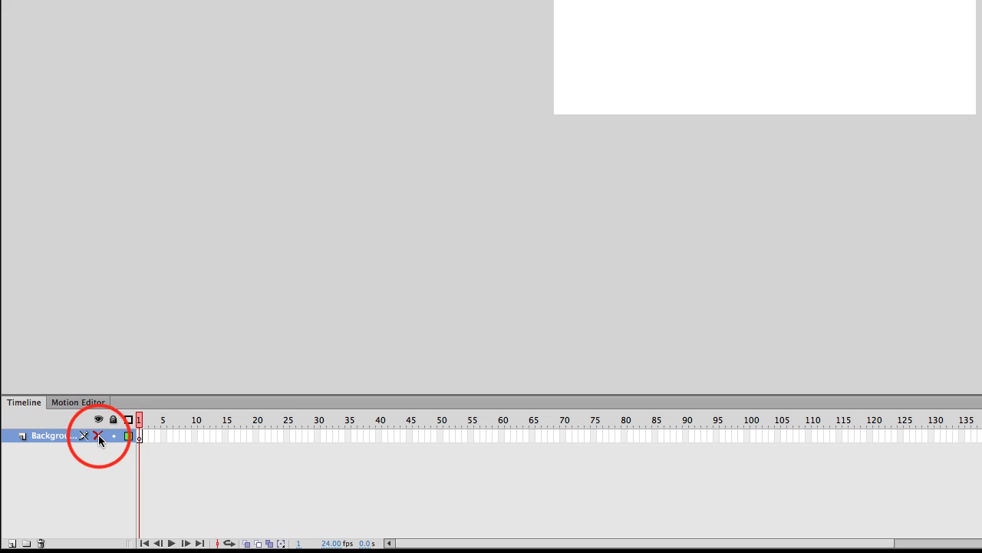
left_click(98, 435)
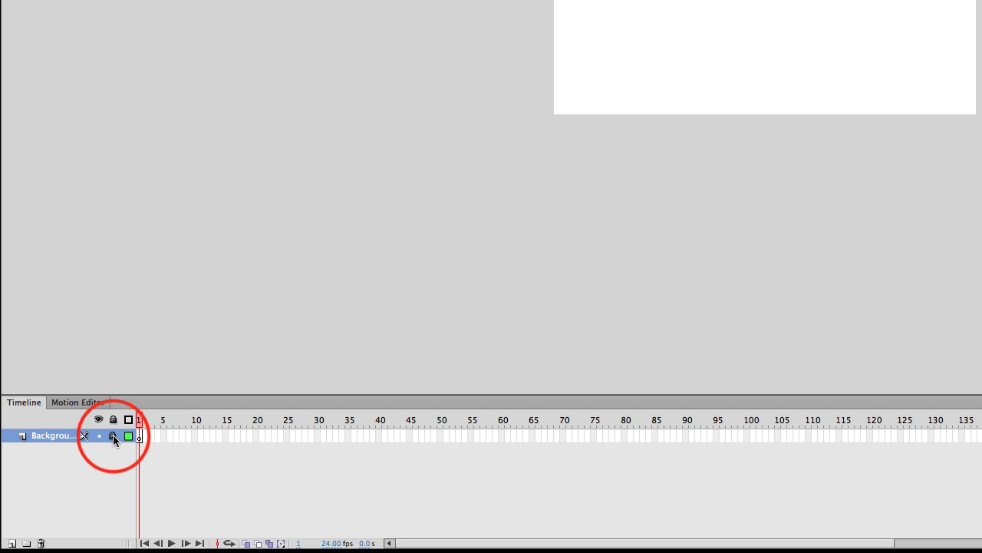
left_click(113, 435)
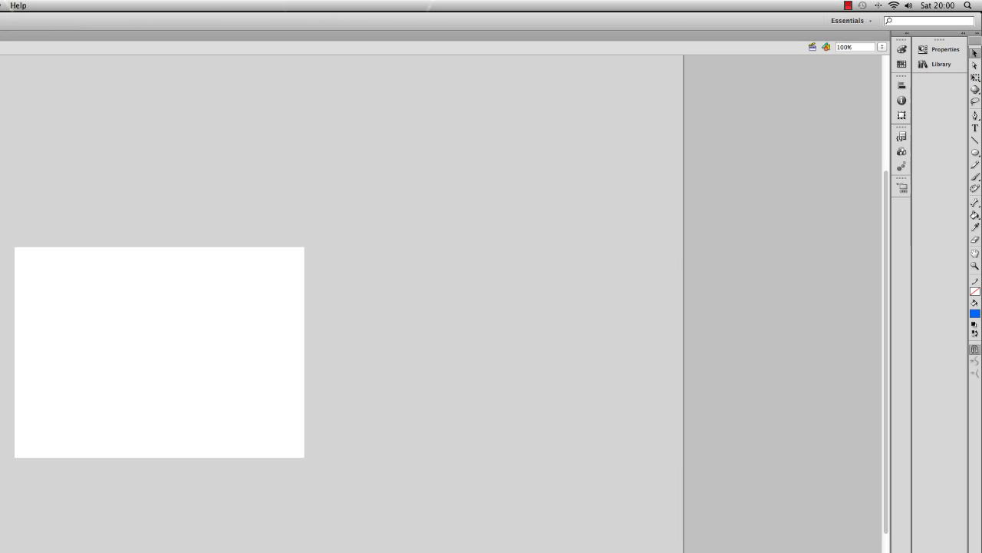
Discard the stray empty text box and select the Free Transform Tool
left_click(140, 316)
left_click_drag(145, 319, 207, 330)
key("Escape")
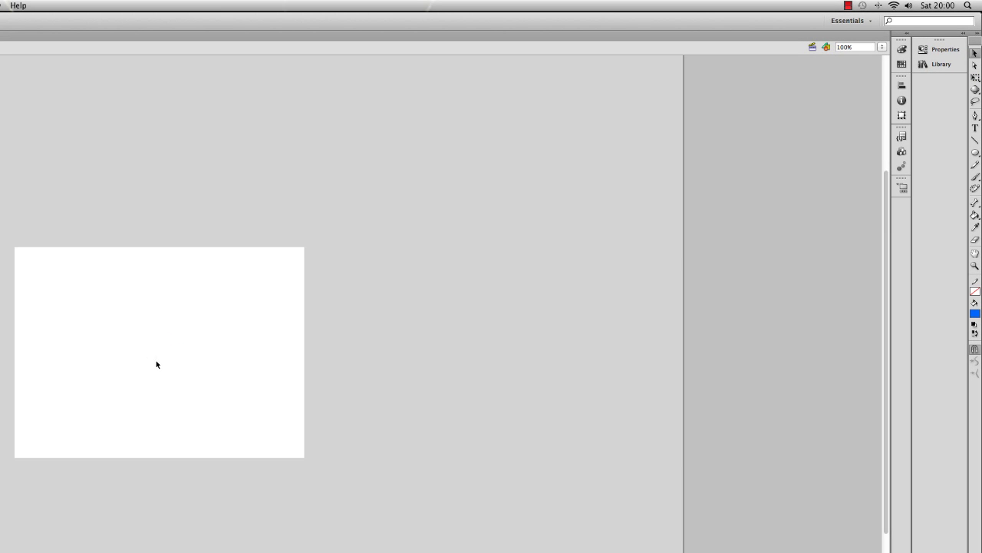
left_click(976, 77)
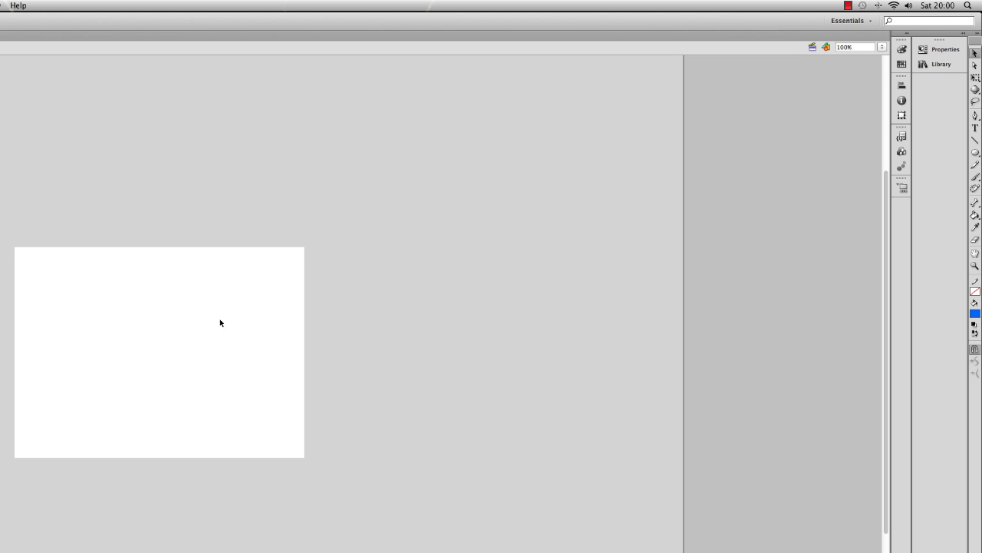
left_click(975, 129)
left_click(96, 351)
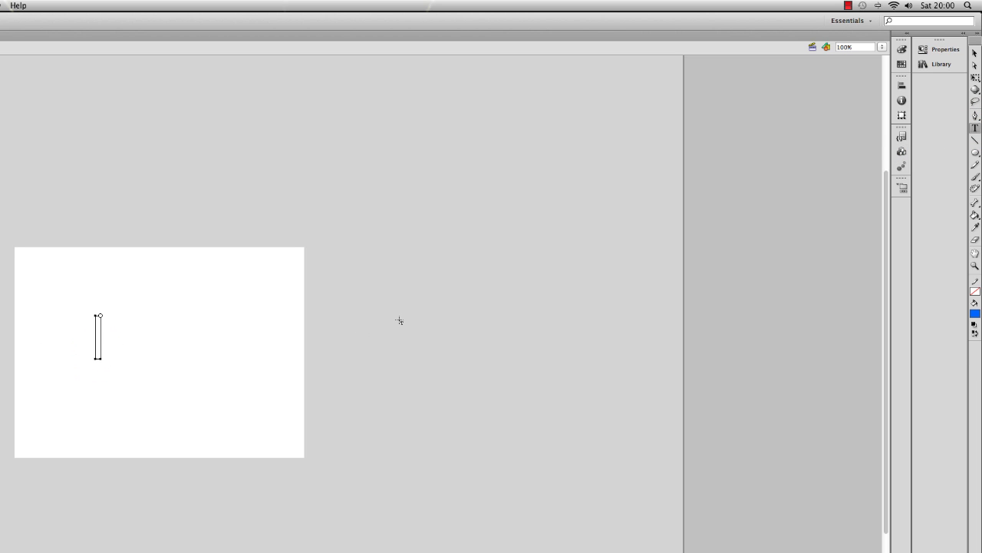
type("Hello")
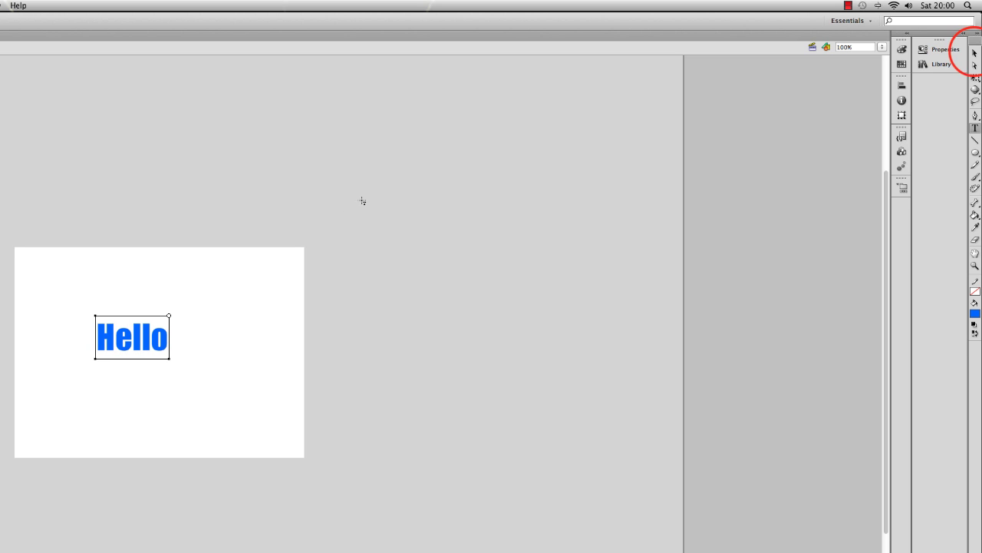
left_click(975, 52)
left_click(153, 336)
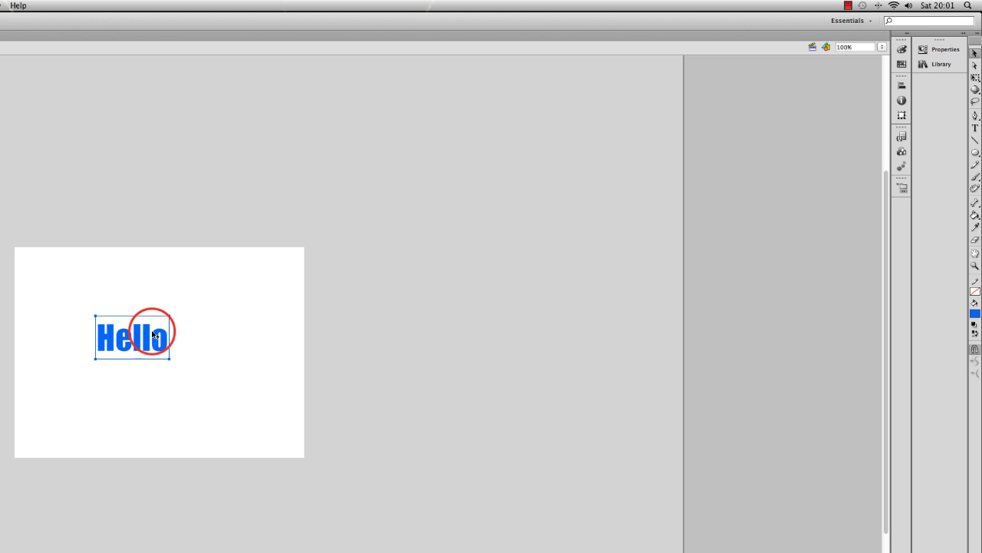
key("Delete")
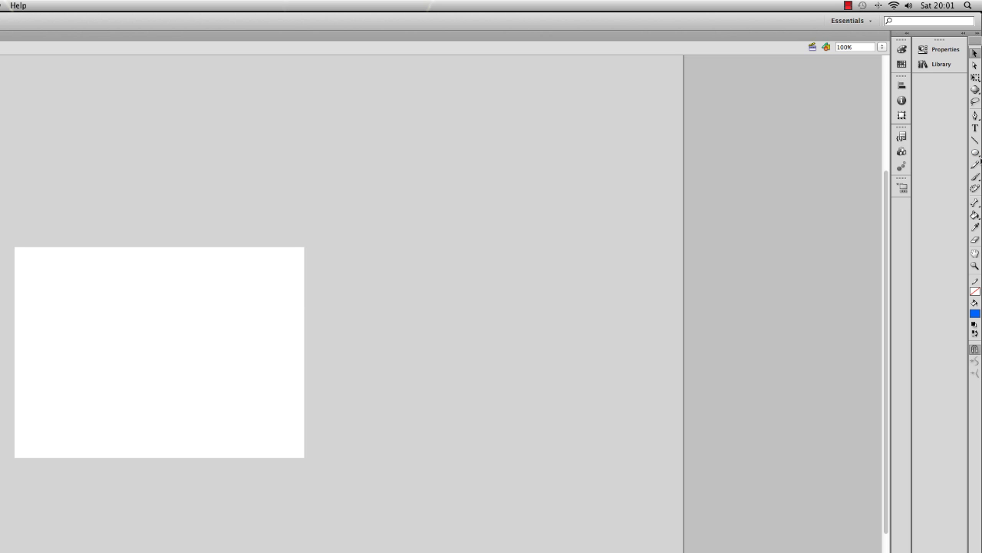
left_click(979, 156)
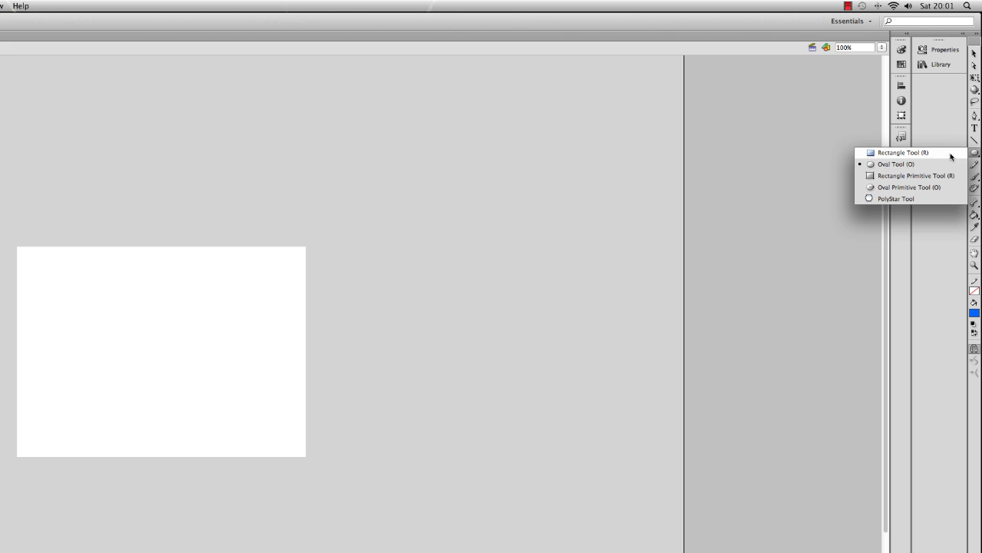
Draw a blue rectangle in the stage's upper-left, then show the Properties panel
left_click(951, 156)
left_click(73, 280)
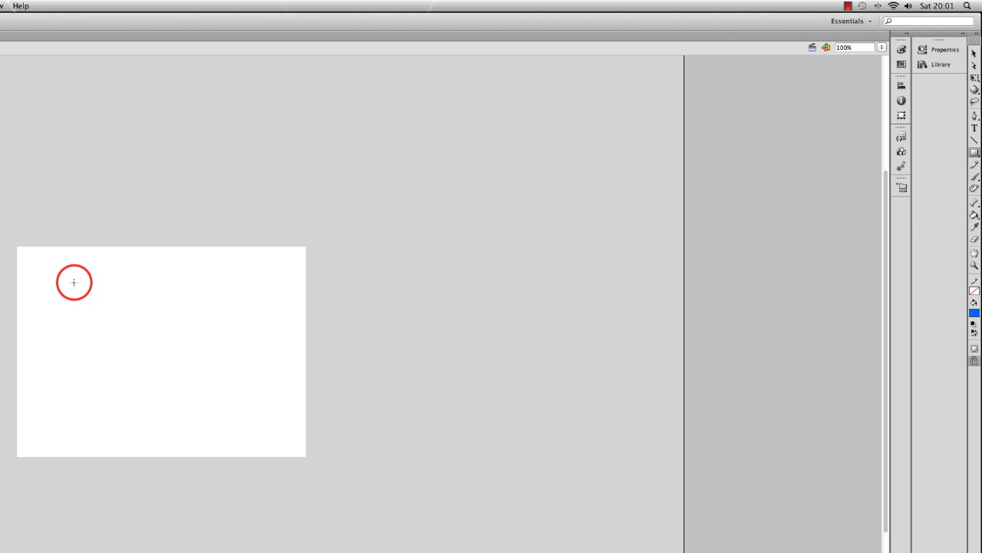
left_click_drag(74, 282, 219, 397)
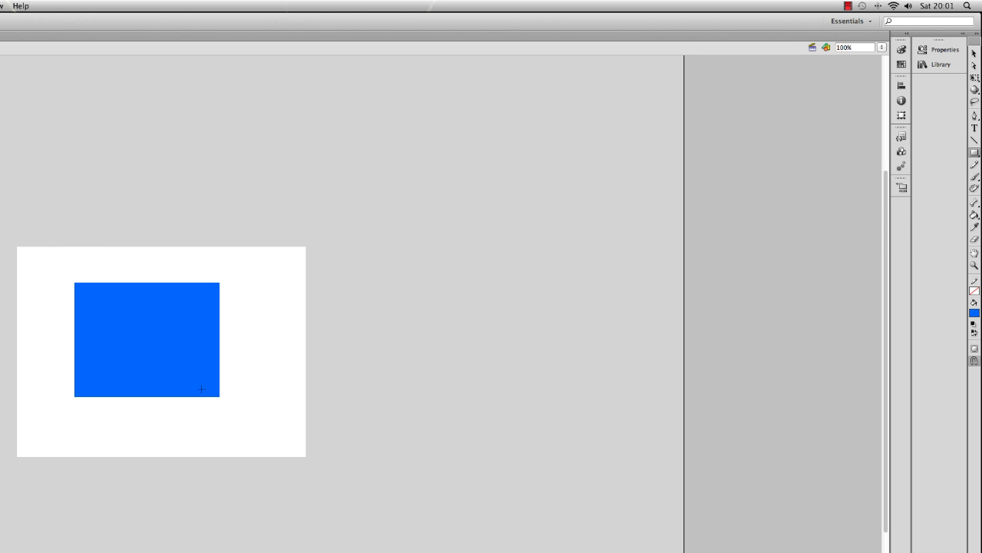
left_click(975, 55)
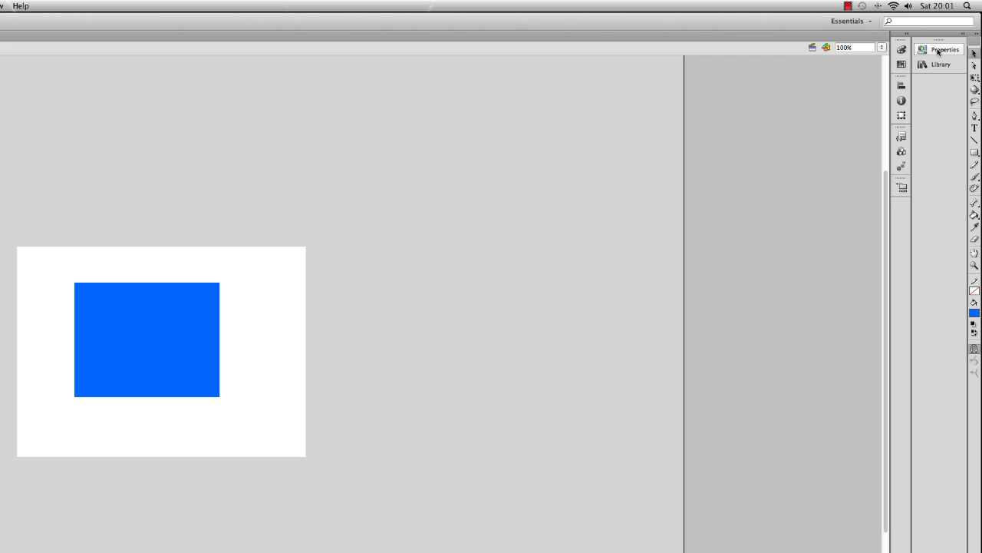
left_click(938, 51)
Change the 277 x 218 rectangle's fill from blue to dark purple
left_click(113, 307)
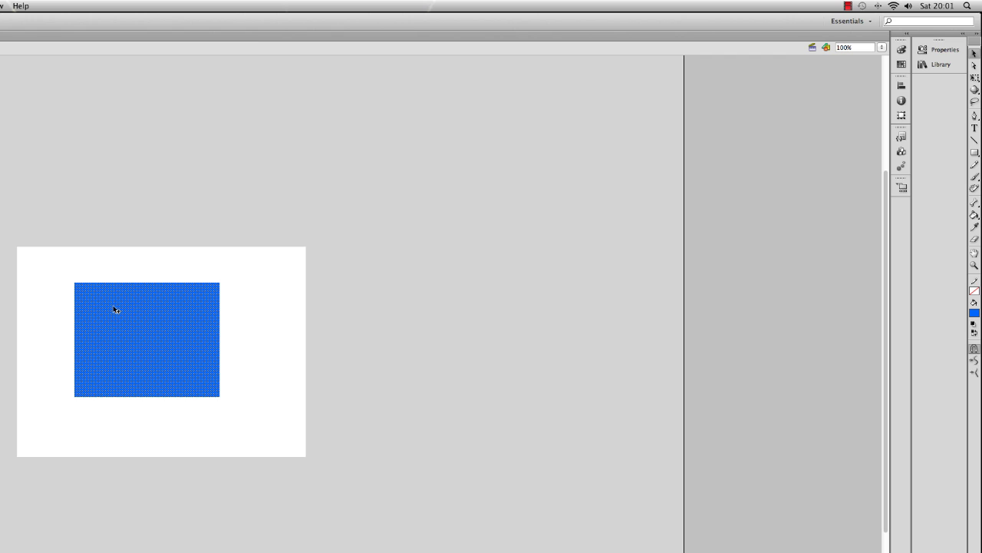
left_click(927, 51)
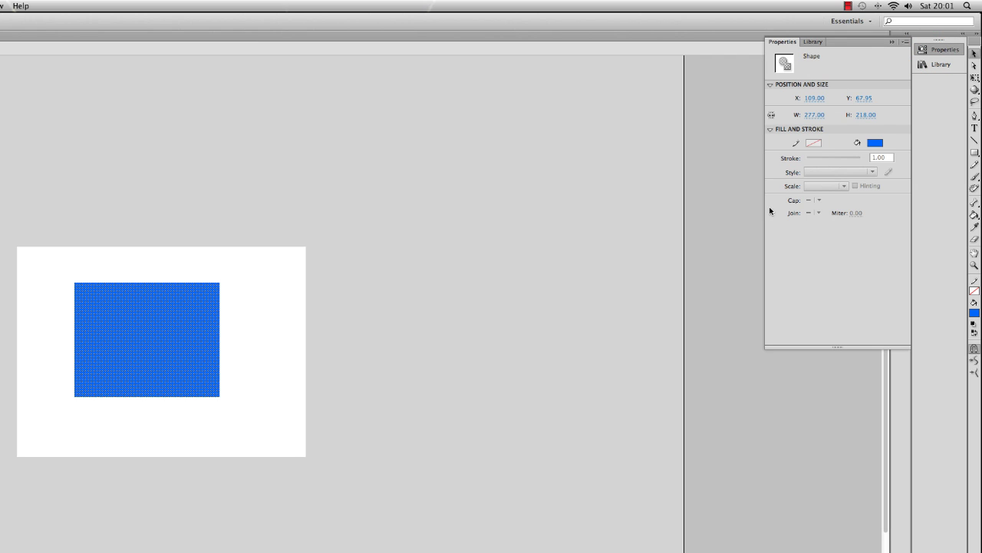
left_click(875, 143)
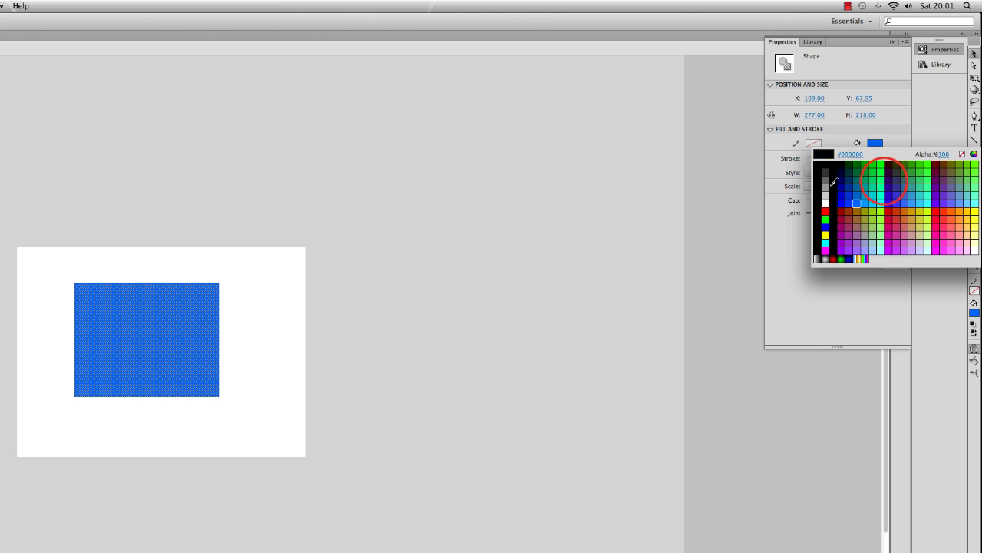
left_click(883, 178)
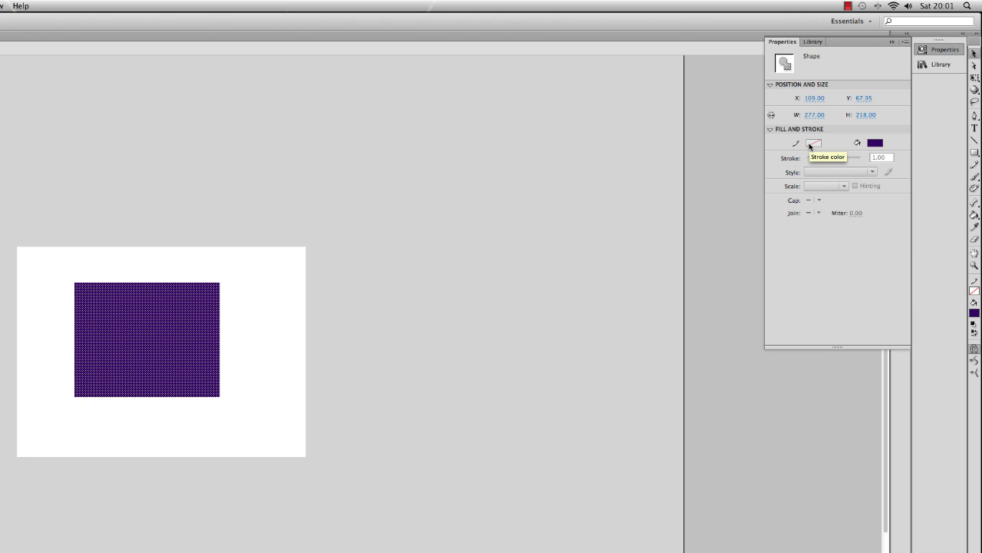
left_click(159, 351)
Delete the purple rectangle and select the Rectangle Tool
left_click(163, 350)
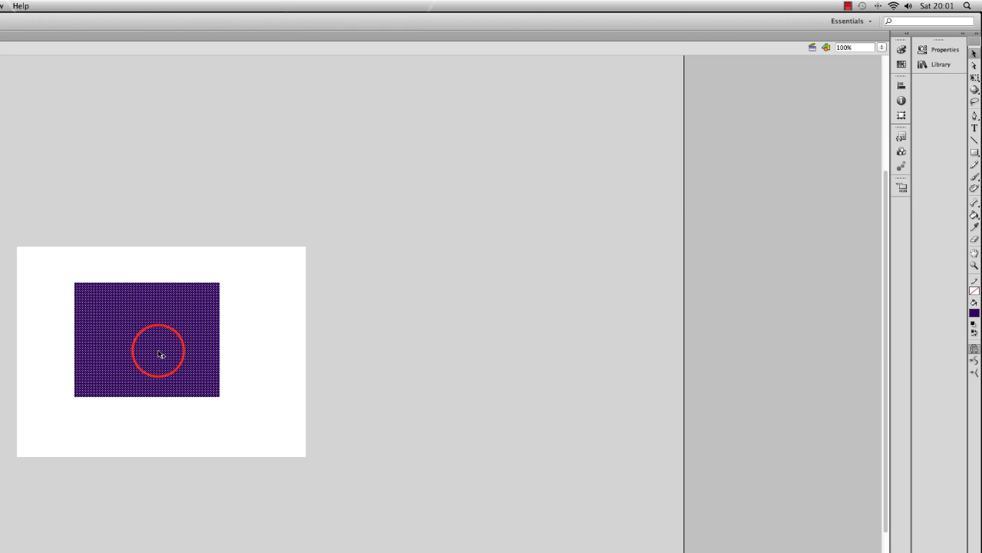
key("Delete")
left_click(975, 152)
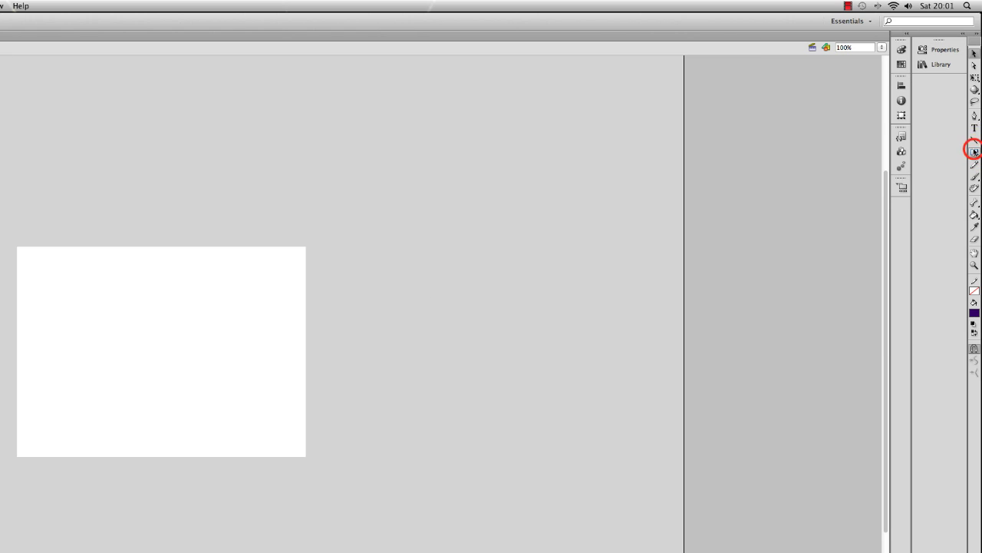
Set the rectangle stroke to 10 points thick and coloured red, keeping the purple fill
left_click(951, 50)
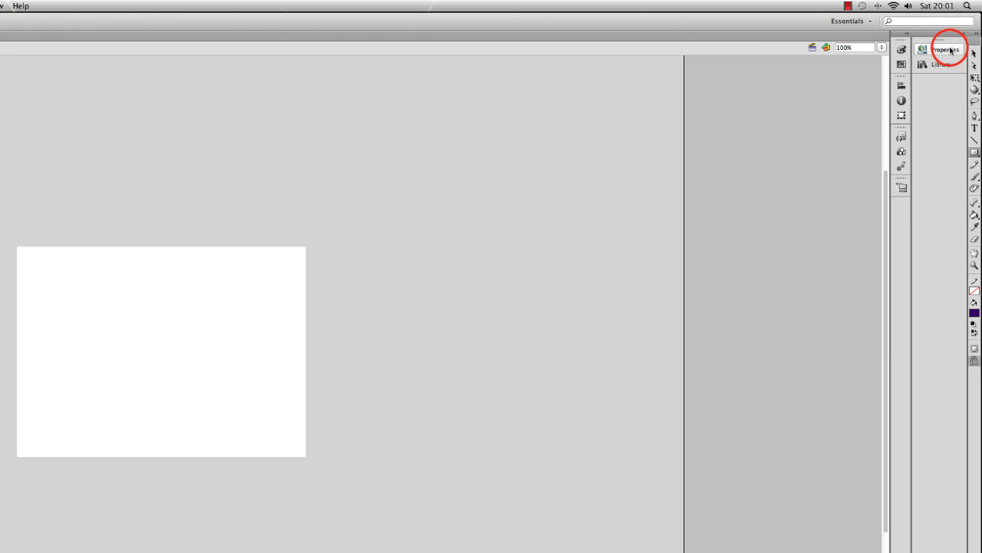
left_click(808, 112)
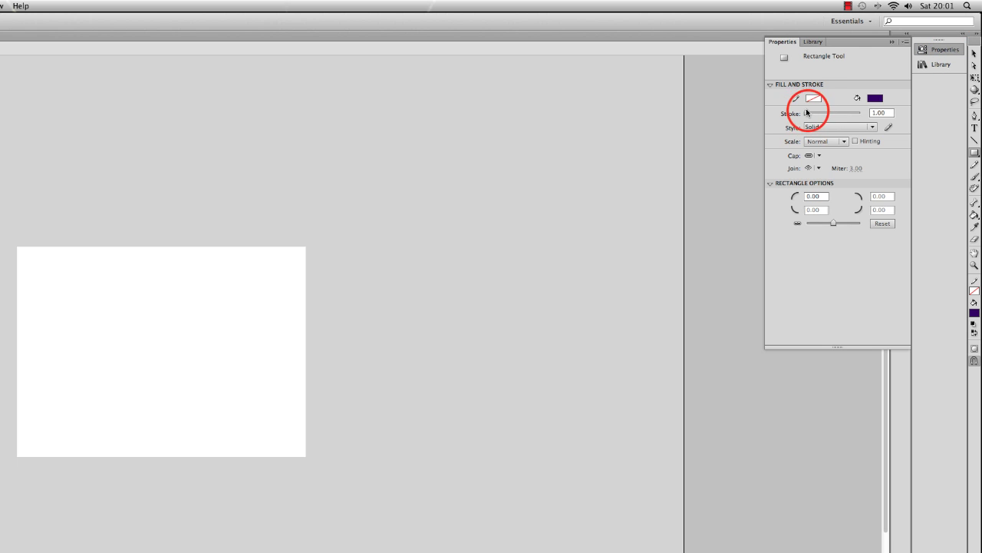
left_click_drag(809, 112, 811, 114)
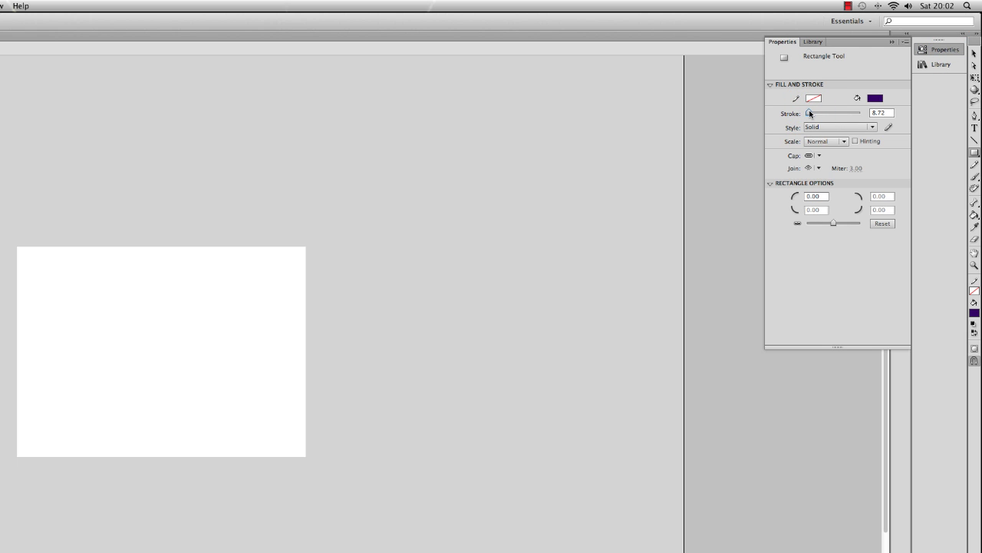
left_click(887, 111)
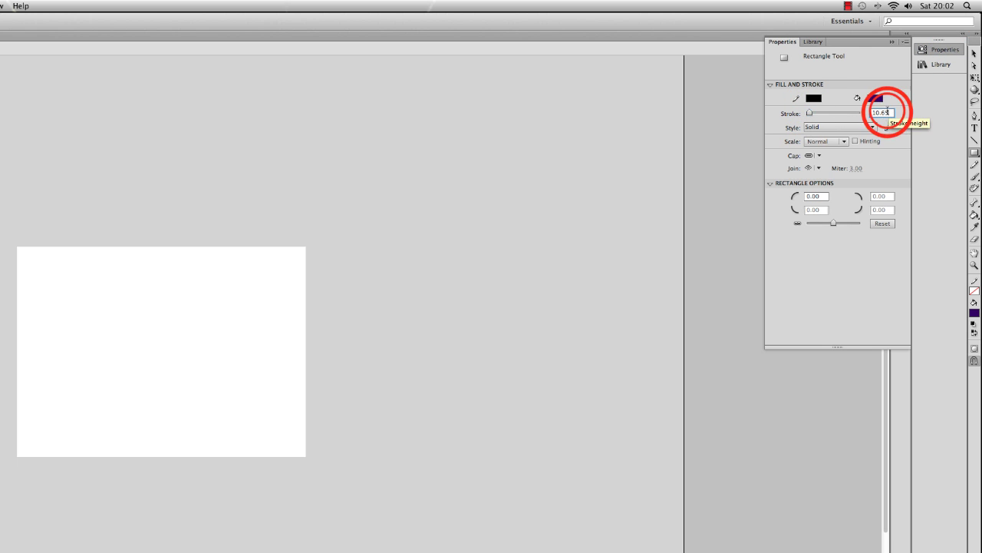
type("1")
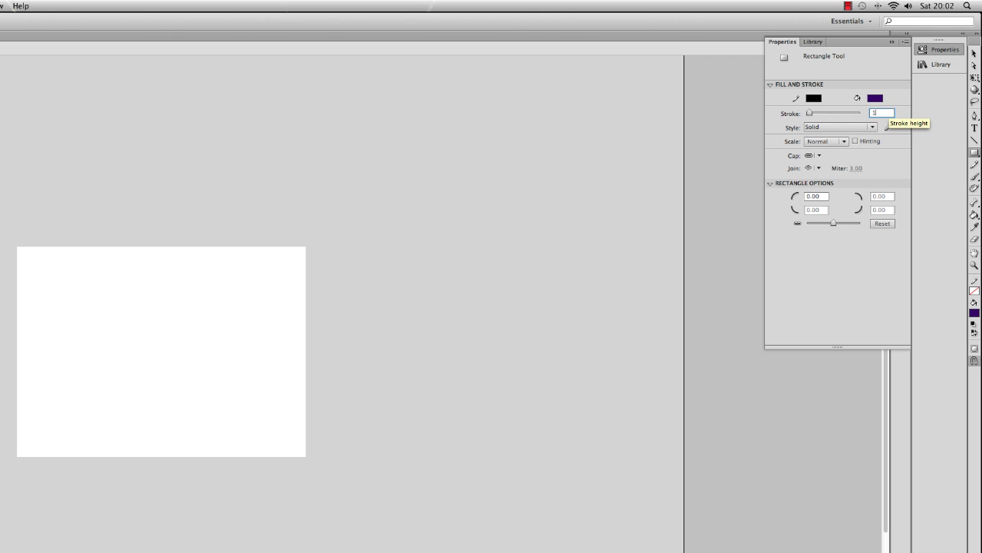
left_click(812, 99)
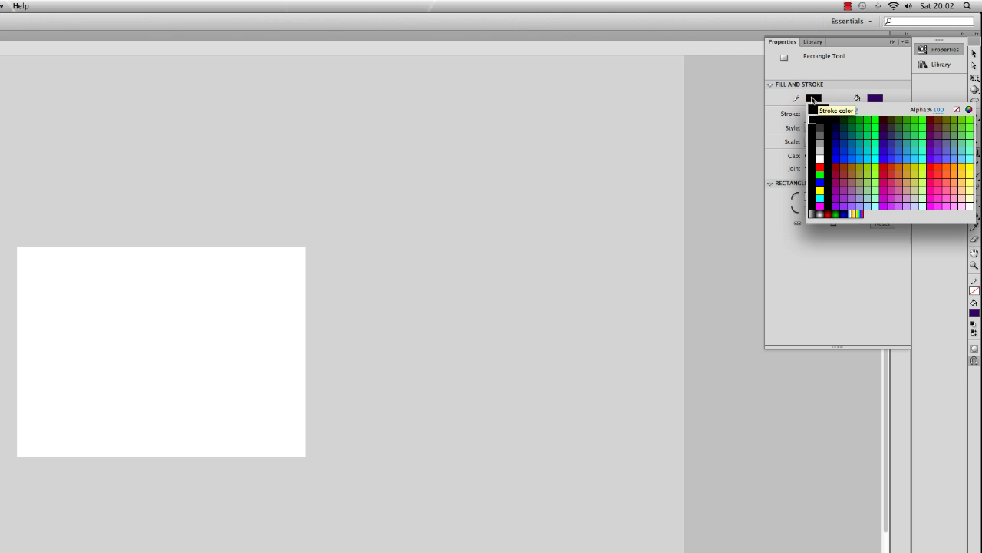
left_click(821, 167)
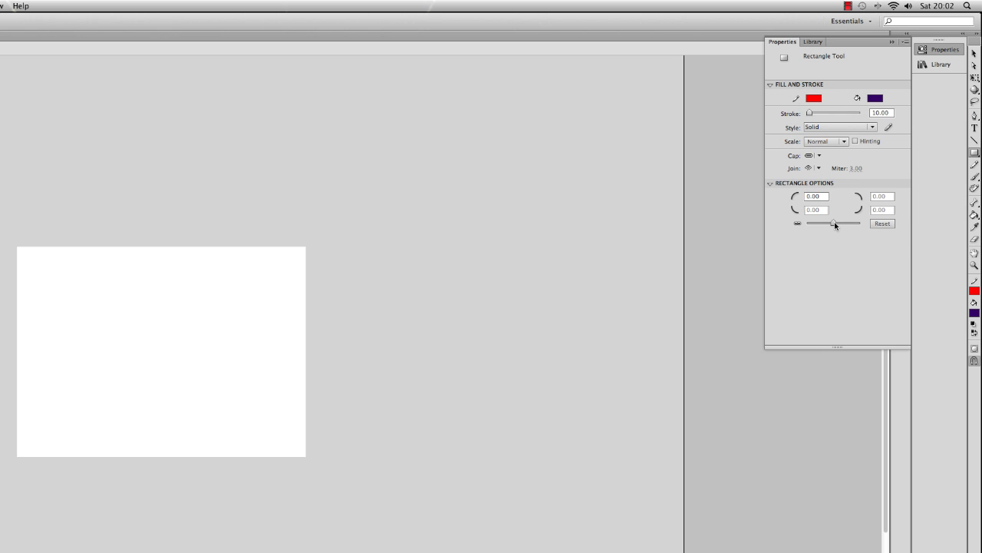
Draw the red-outlined purple rectangle and move it, fill and outline, to the stage's top-right
mouse_move(78, 296)
left_mouse_down()
mouse_move(112, 328)
mouse_move(236, 388)
left_mouse_up()
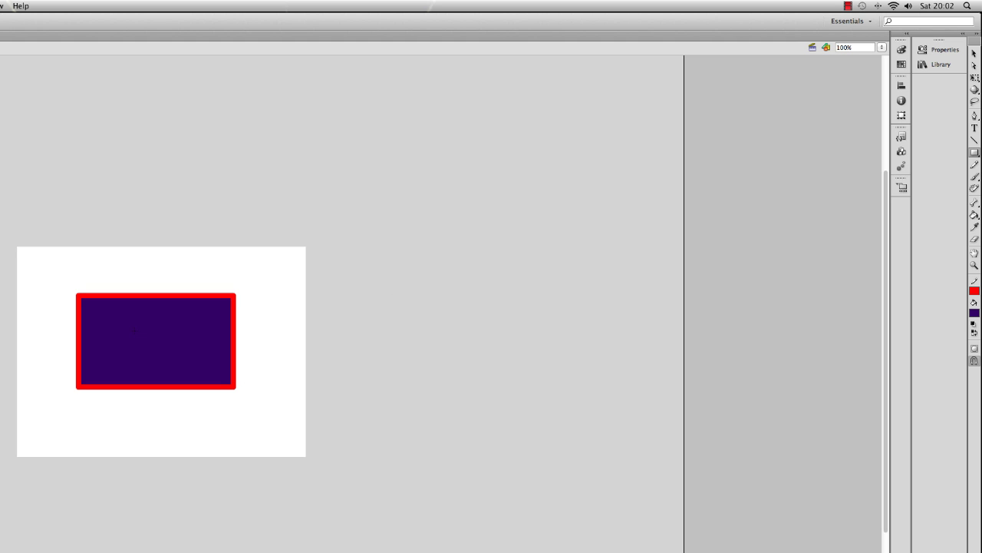
left_click(974, 53)
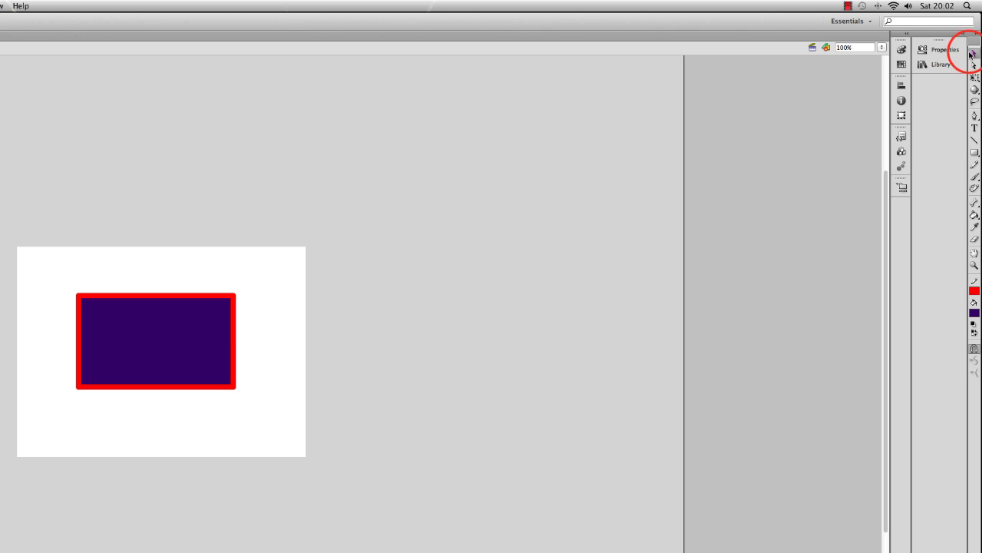
double_click(149, 334)
left_click_drag(149, 333, 217, 296)
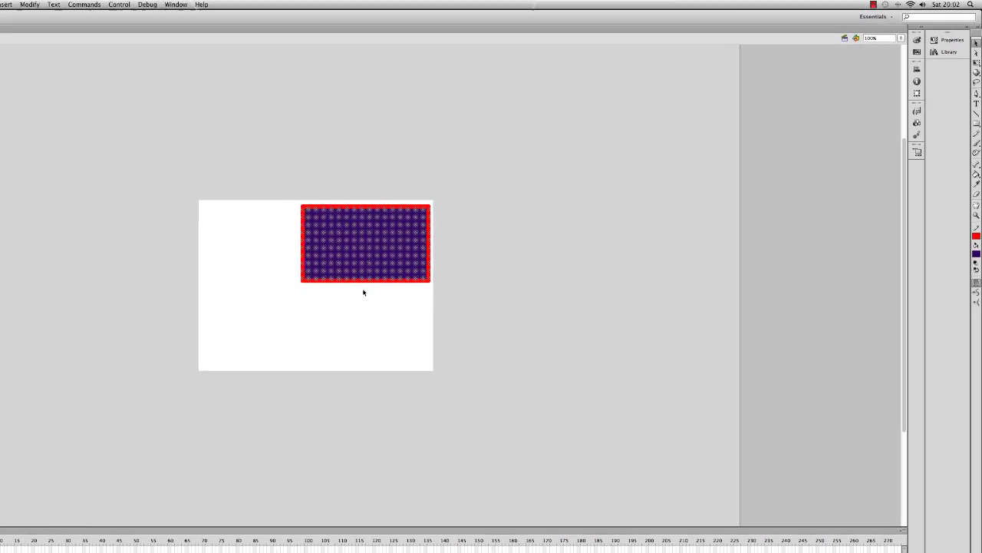
left_click(258, 5)
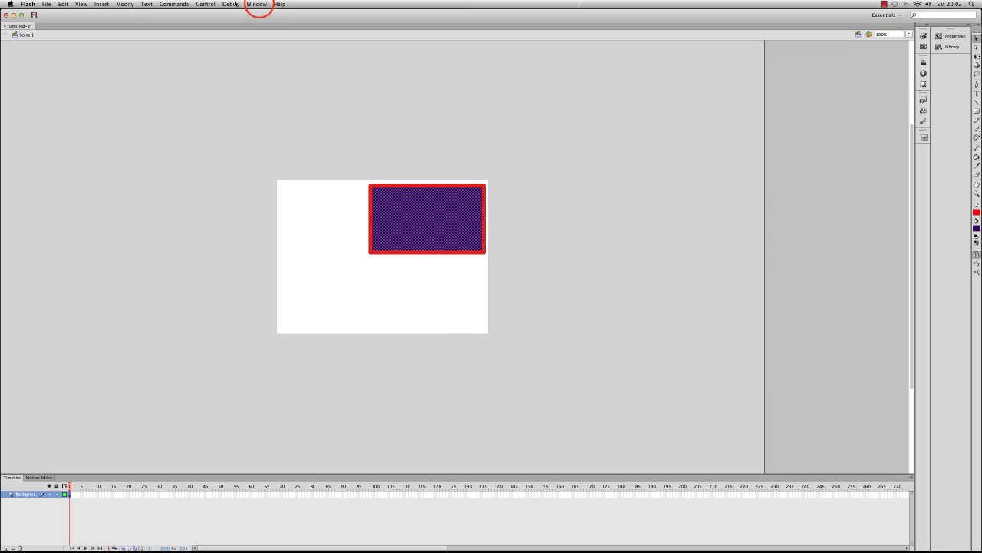
mouse_move(238, 5)
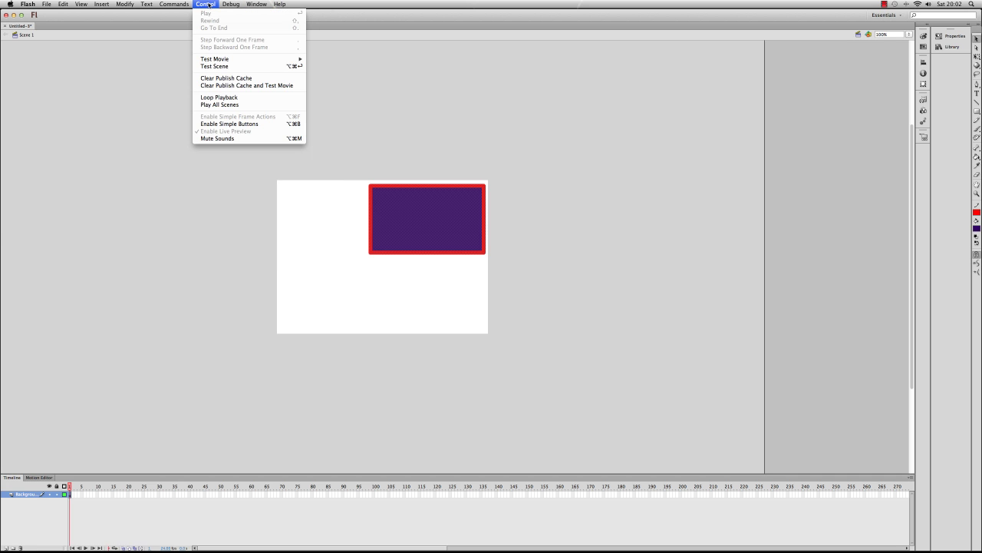
mouse_move(132, 5)
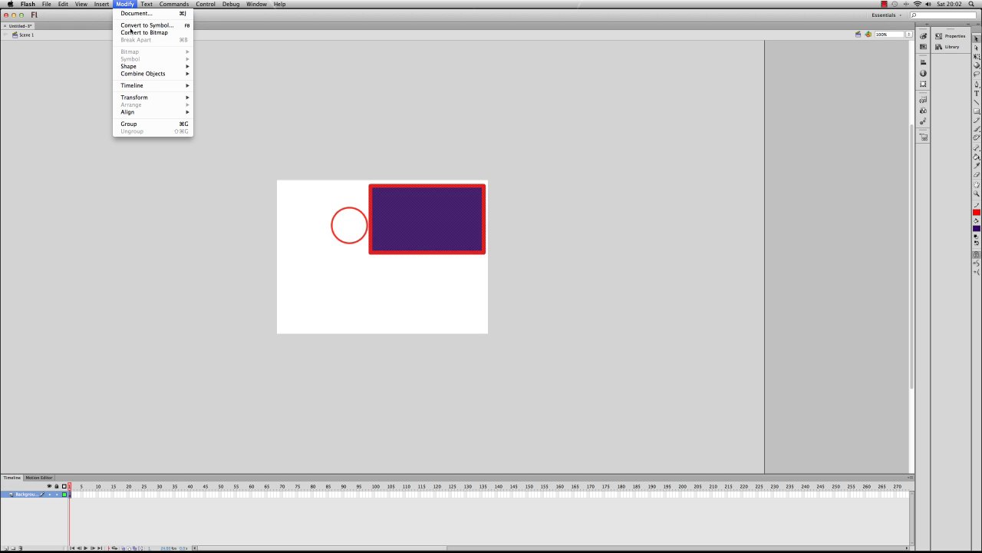
left_click(349, 226)
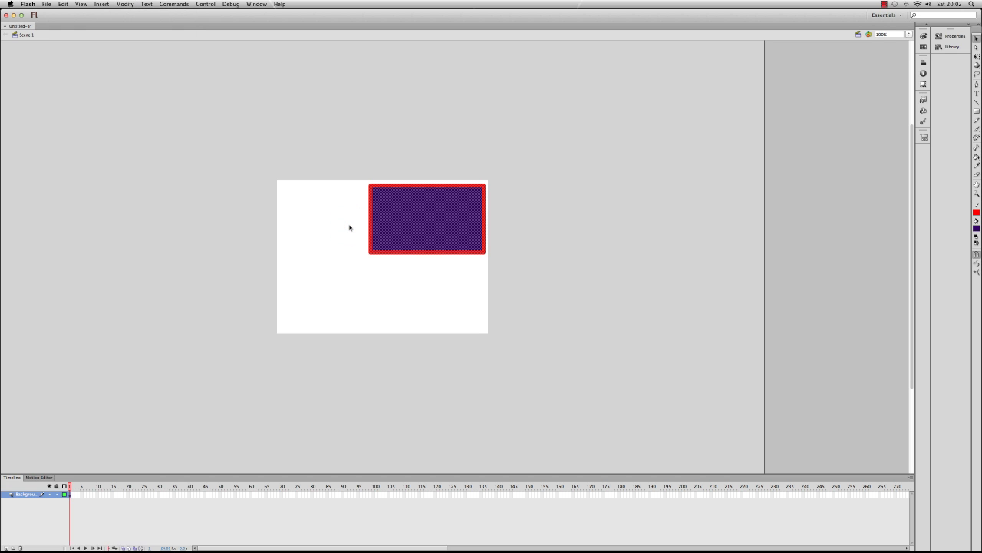